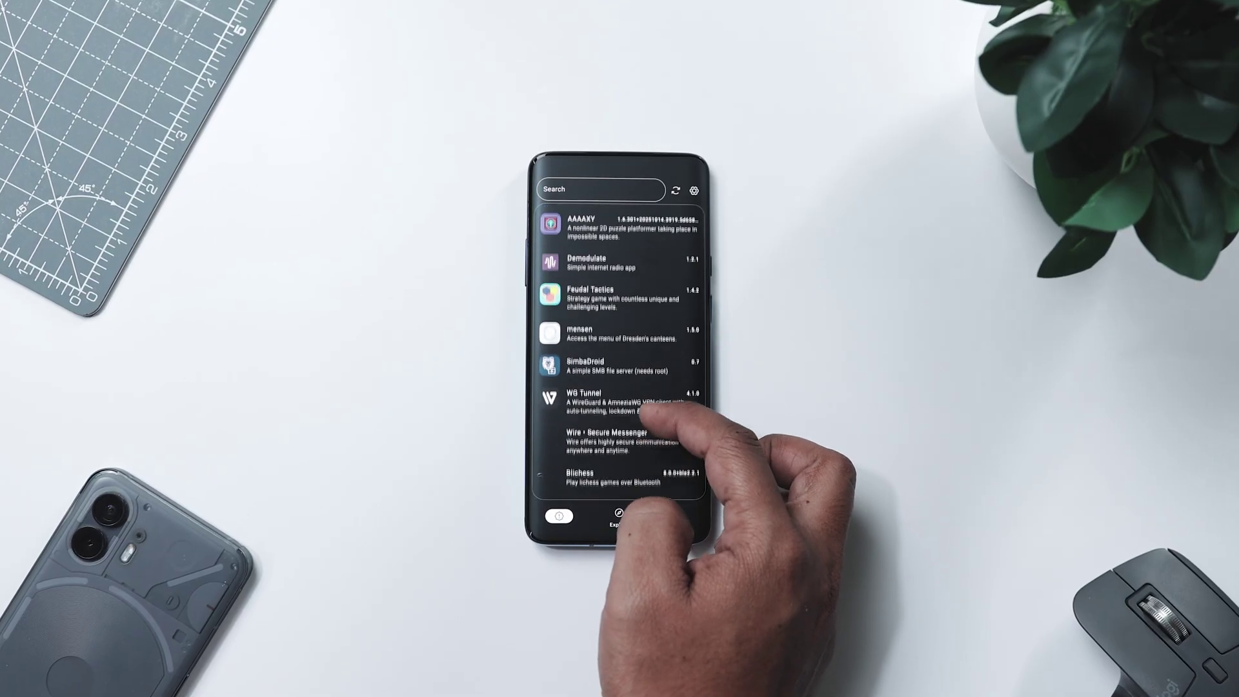
pyautogui.scroll(5, 647, 373)
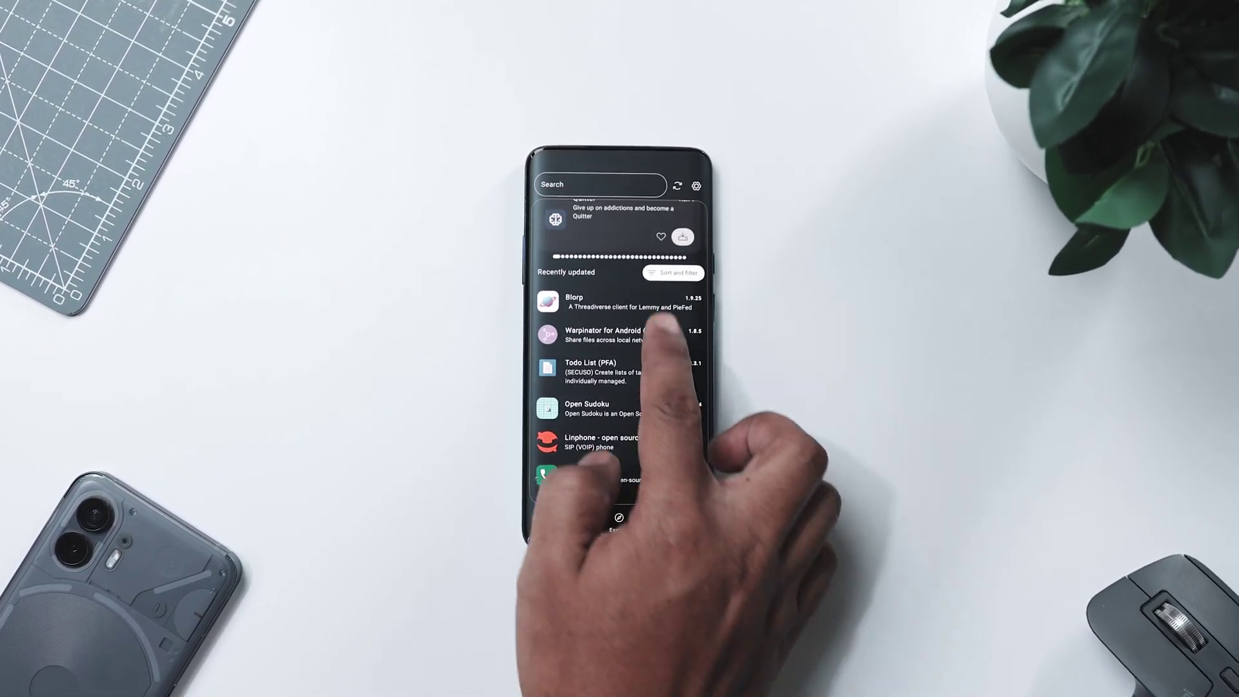
# Open Blorp from Recently updated and view one of its screenshots full screen
pyautogui.click(639, 285)
pyautogui.hscroll(3, 620, 368)
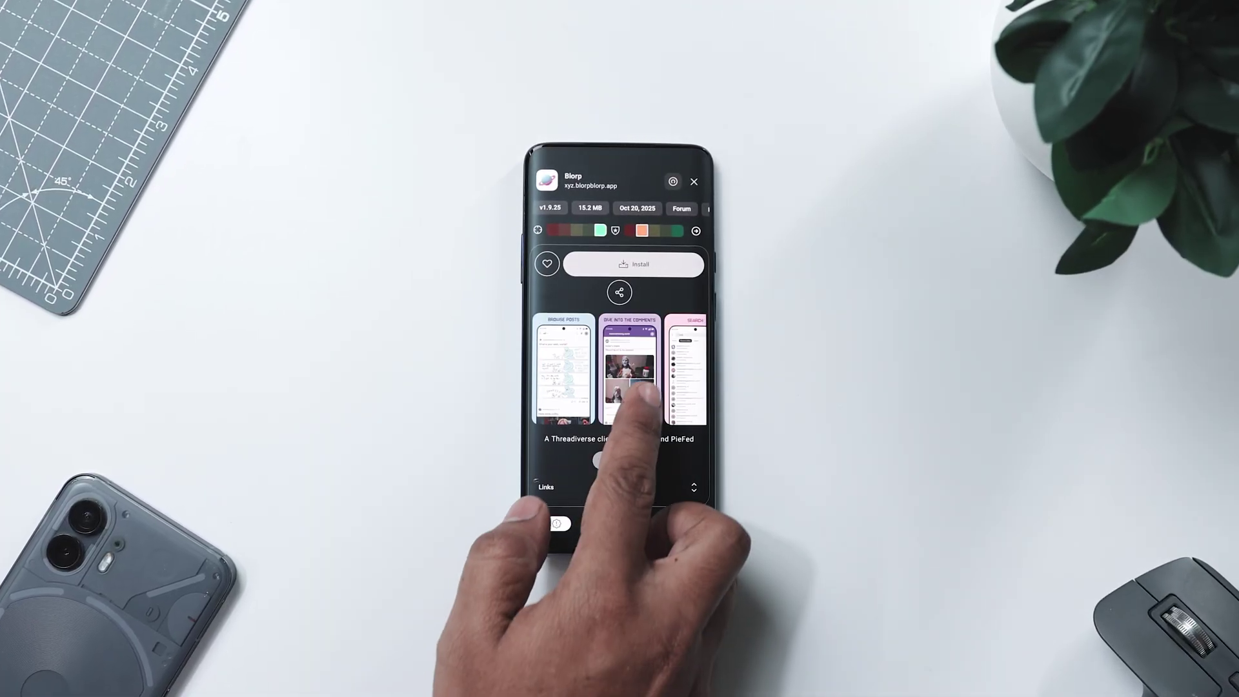
pyautogui.hscroll(2, 635, 388)
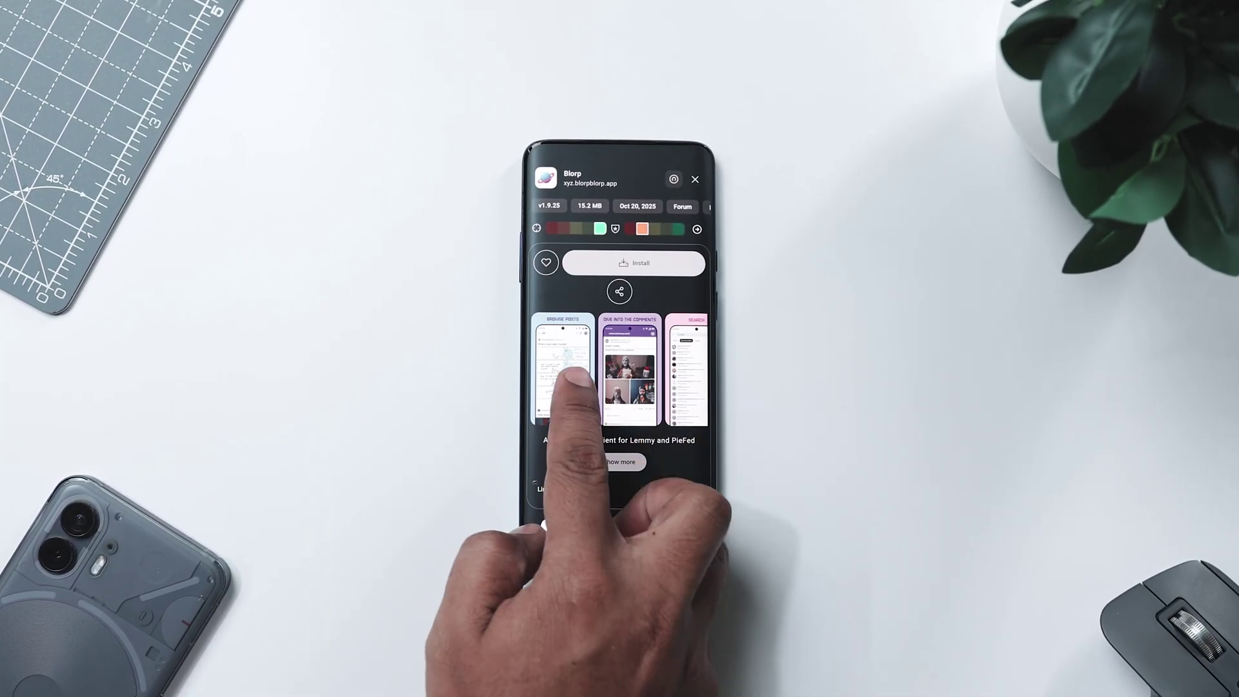
pyautogui.click(568, 387)
pyautogui.hscroll(3, 581, 417)
pyautogui.hscroll(3, 668, 445)
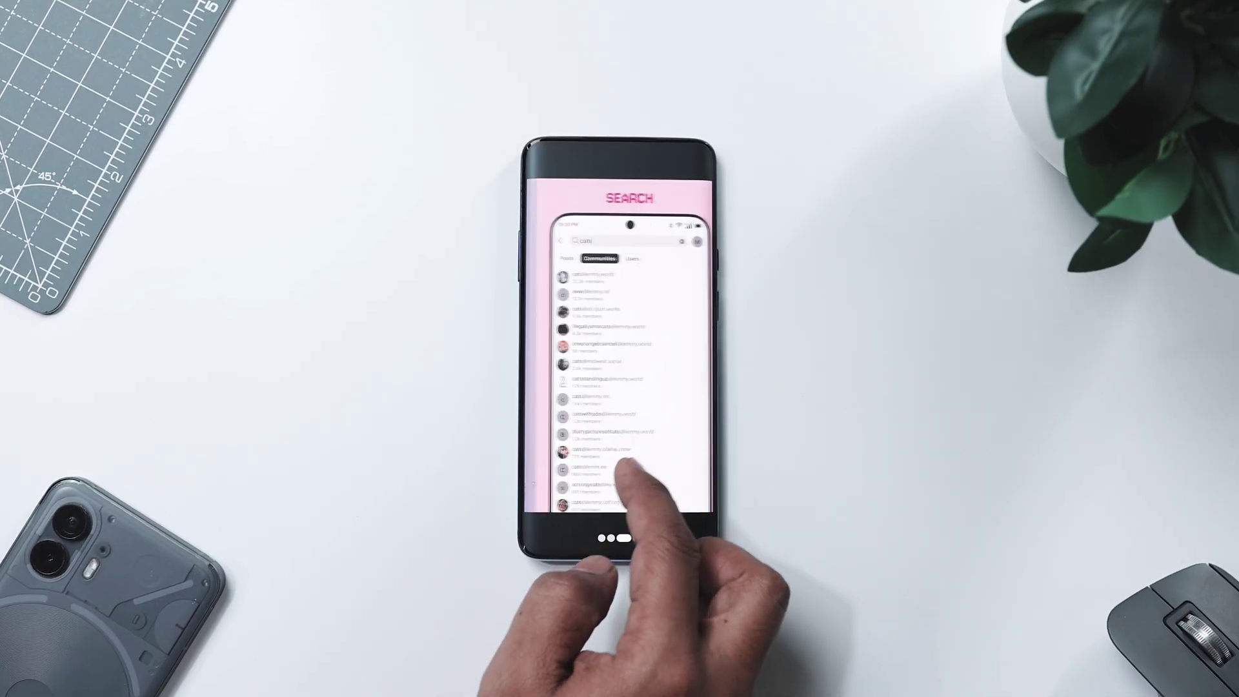
pyautogui.click(692, 417)
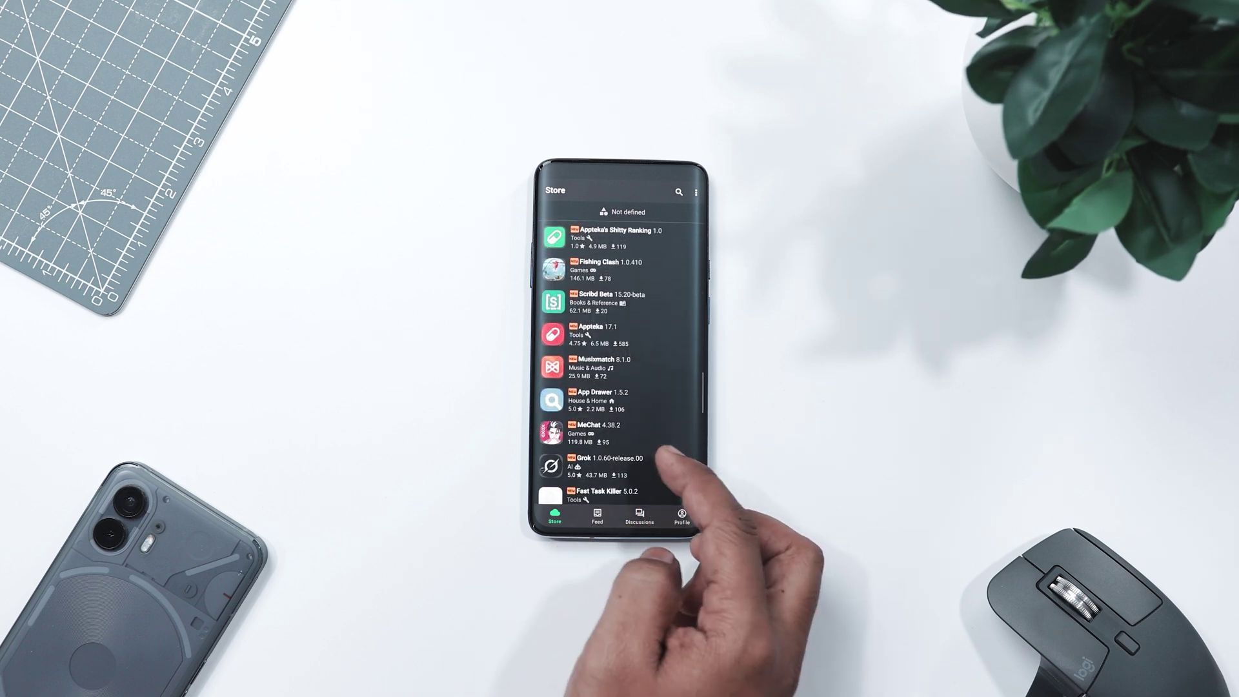
# Switch Appteka's category from 'Not defined' to Entertainment
pyautogui.click(628, 212)
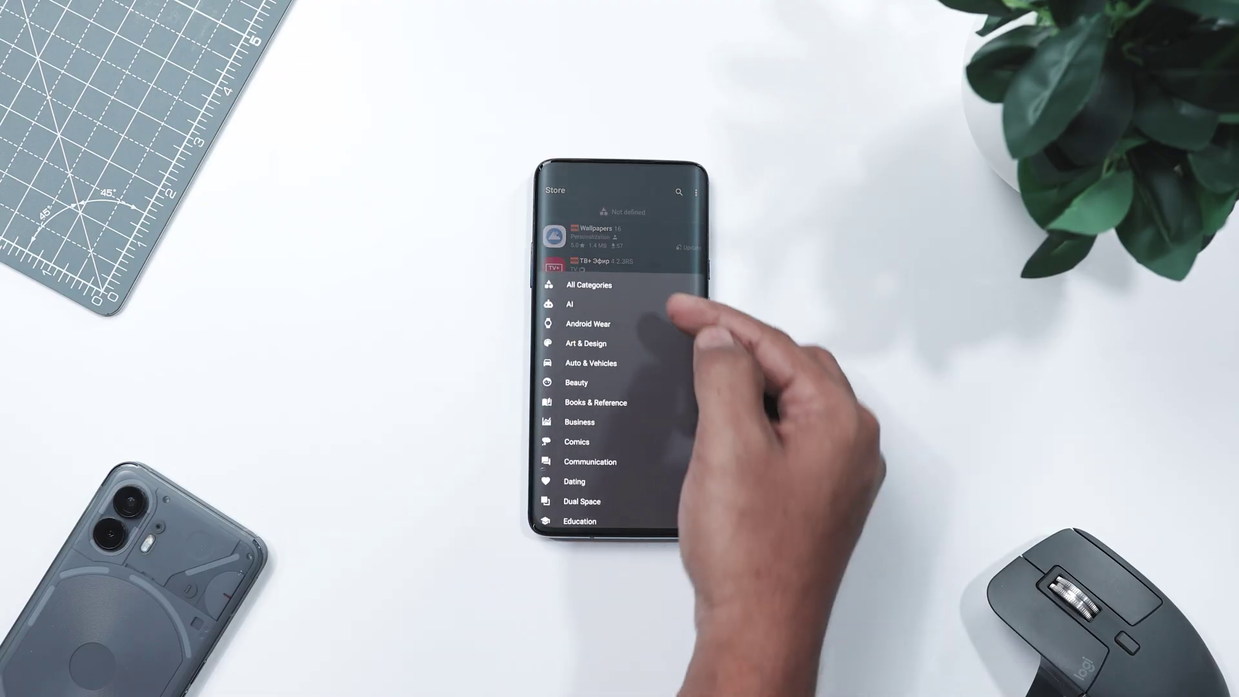
pyautogui.scroll(-3, 644, 469)
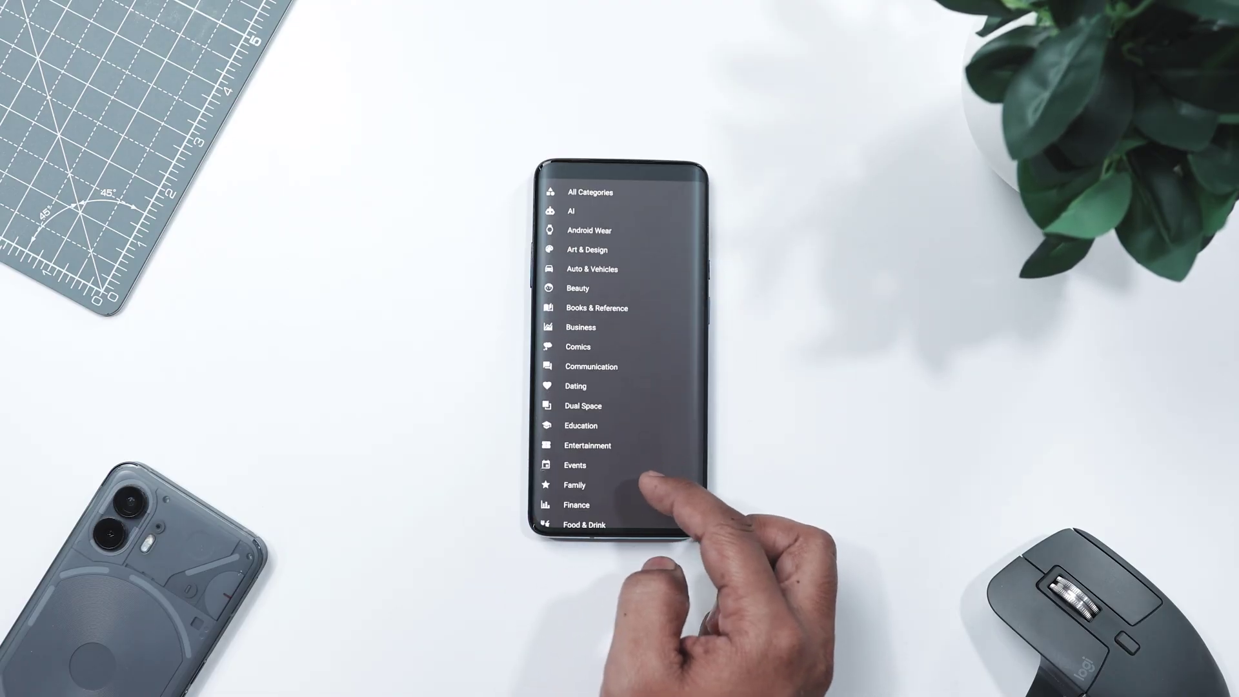
pyautogui.click(600, 418)
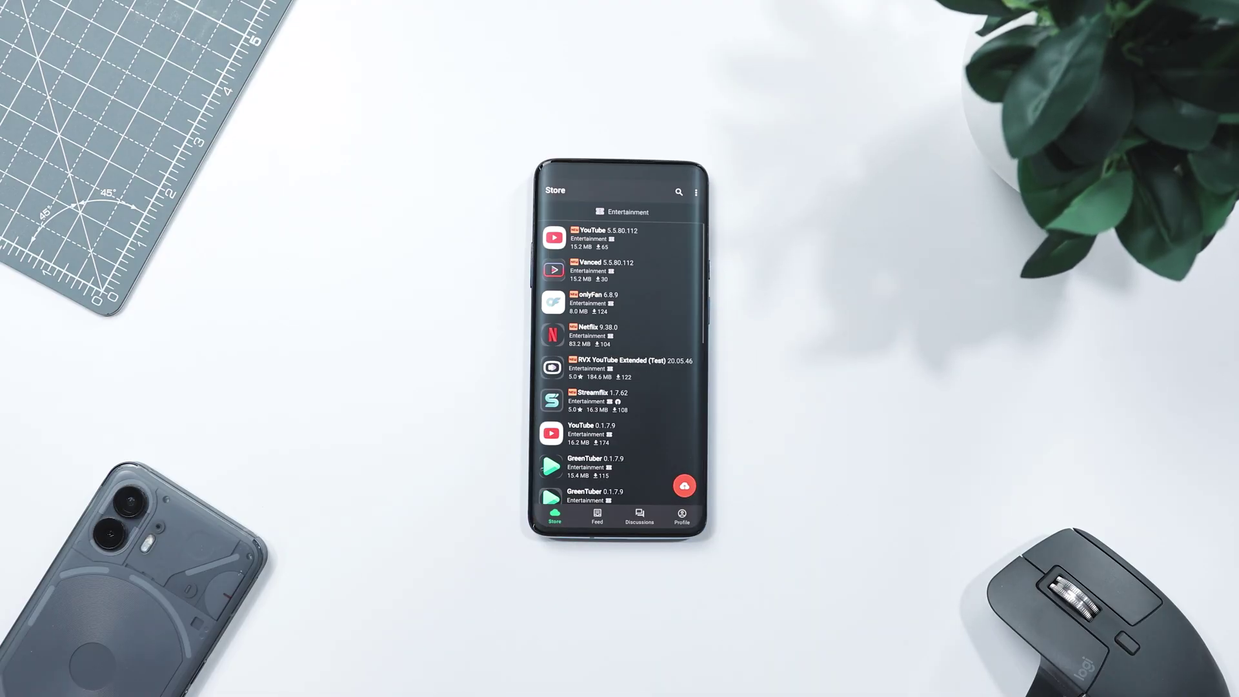